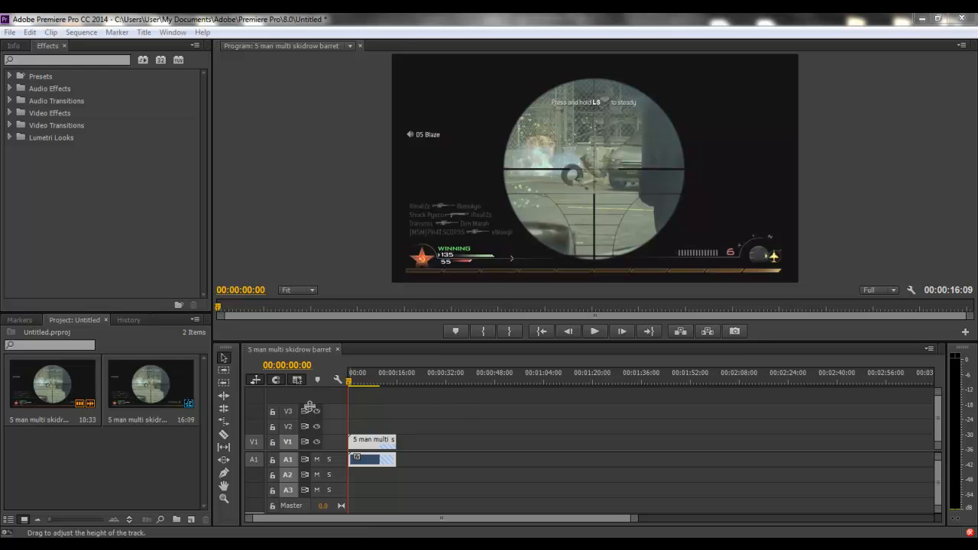
# Step: Play the sequence from its start to preview the original clip speed, and return the playhead to 00:00:00:00
pyautogui.moveTo(349, 380)
pyautogui.mouseDown()
pyautogui.moveTo(380, 384)
pyautogui.moveTo(344, 380)
pyautogui.moveTo(354, 395)
pyautogui.moveTo(343, 387)
pyautogui.mouseUp()
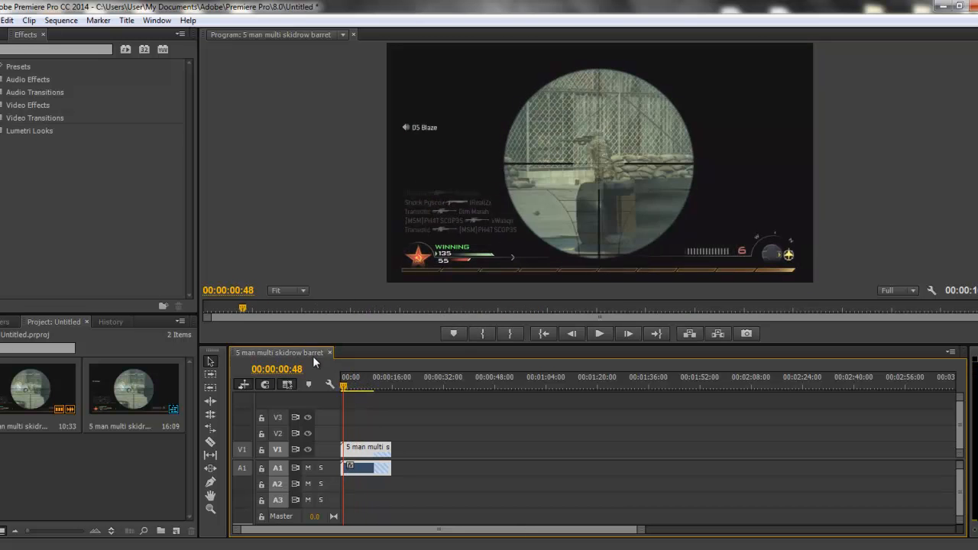
pyautogui.click(346, 388)
pyautogui.moveTo(346, 388); pyautogui.dragTo(341, 388)
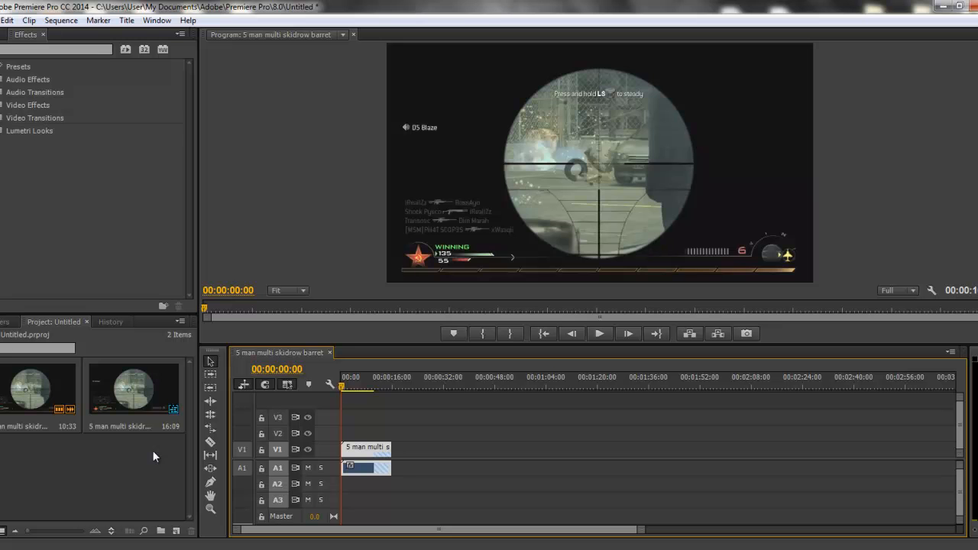
pyautogui.press('space')
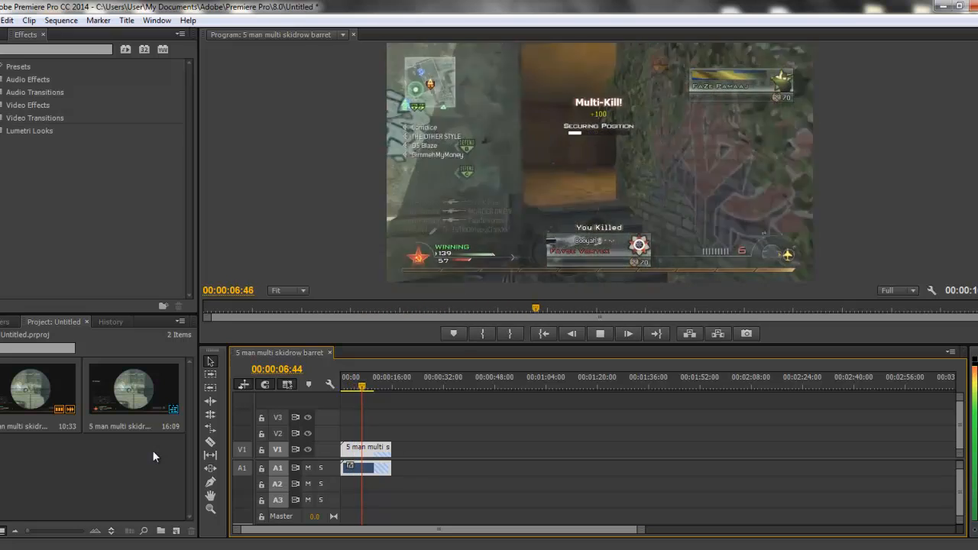
pyautogui.press('space')
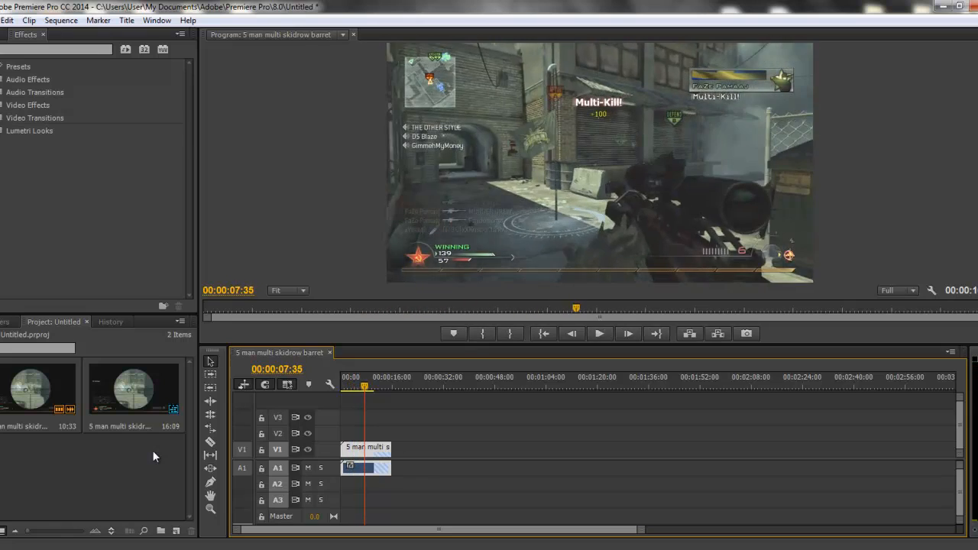
pyautogui.click(341, 384)
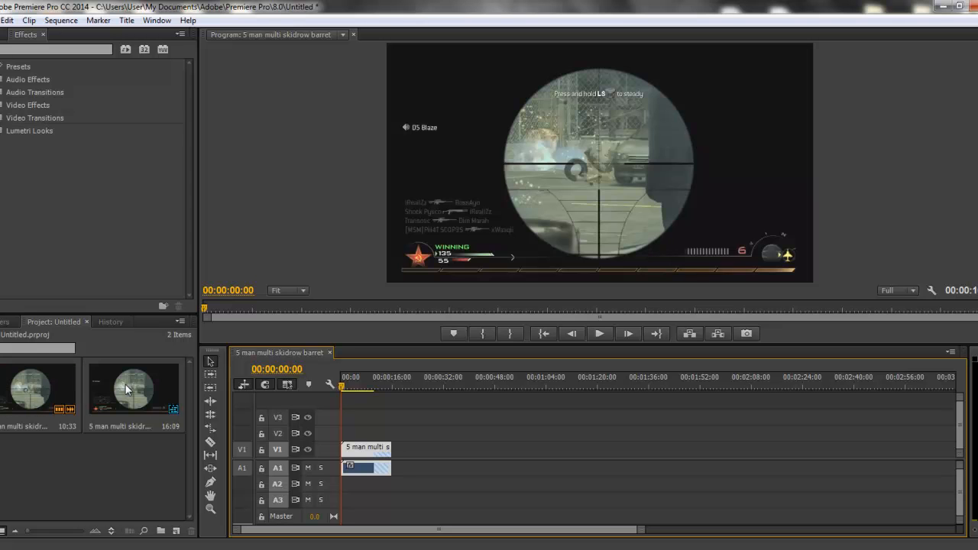
# Step: Interpret the source gameplay clip's footage at an assumed frame rate of 23.97 fps
pyautogui.rightClick(36, 388)
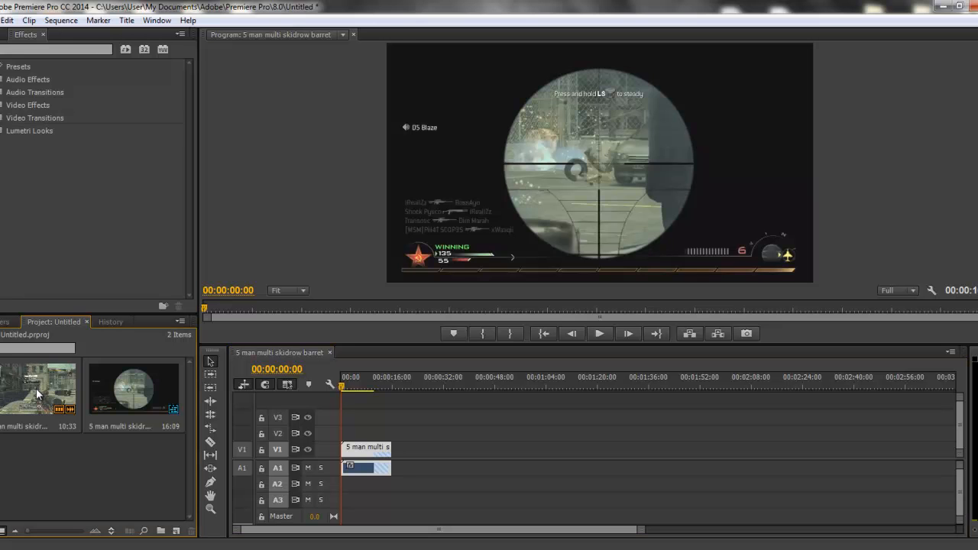
pyautogui.moveTo(105, 138)
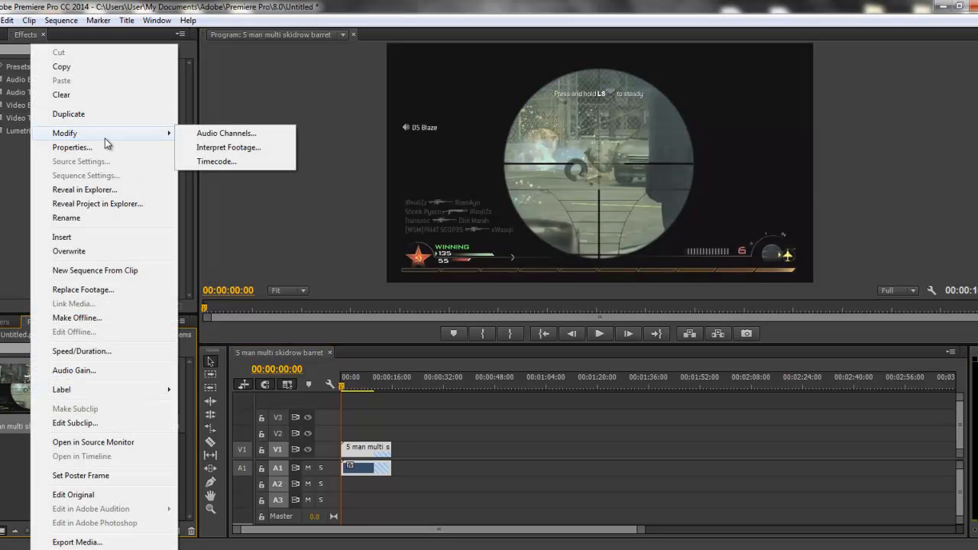
pyautogui.click(240, 149)
pyautogui.click(362, 169)
pyautogui.write('2')
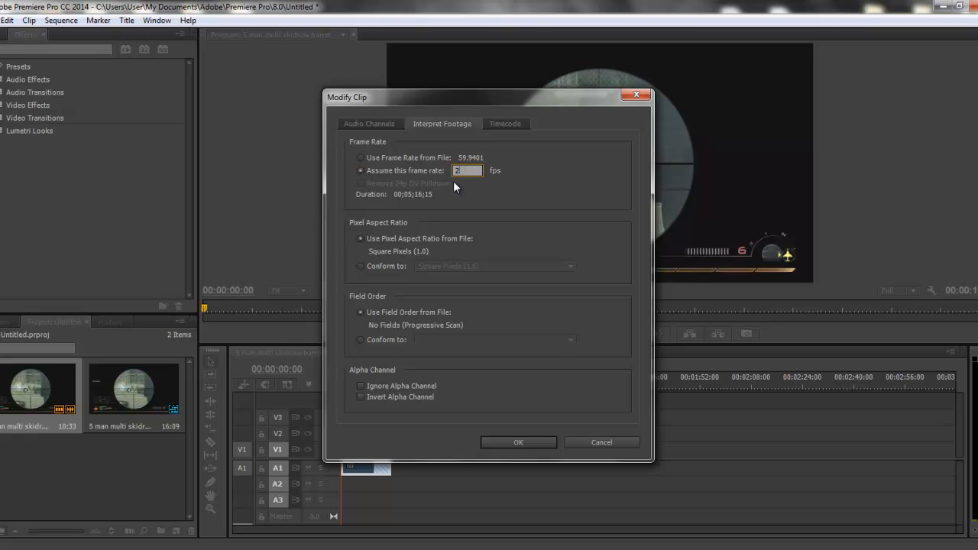
pyautogui.write('3.97')
pyautogui.click(516, 440)
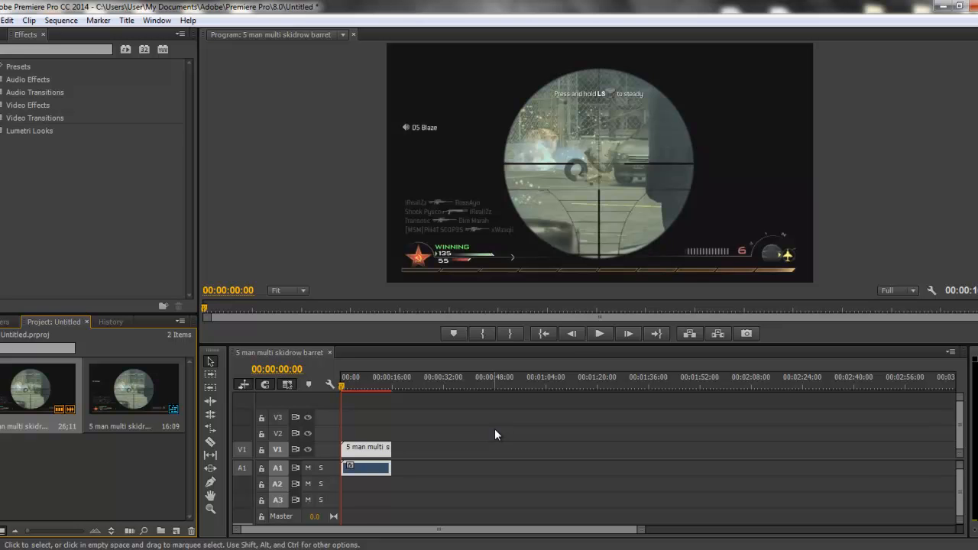
# Step: Play the reinterpreted clip through to its end and return the playhead to the start of the sequence
pyautogui.press('space')
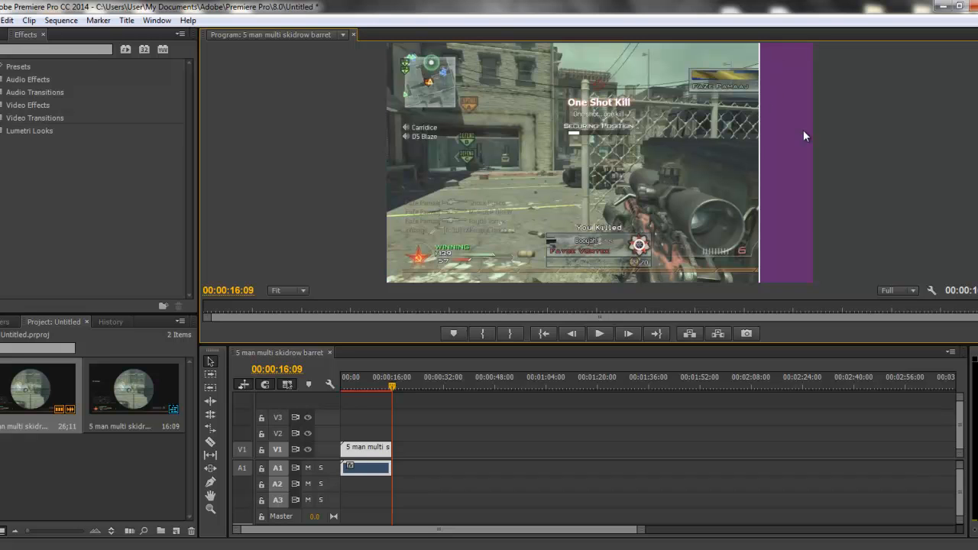
pyautogui.click(395, 388)
pyautogui.moveTo(395, 388); pyautogui.dragTo(341, 385)
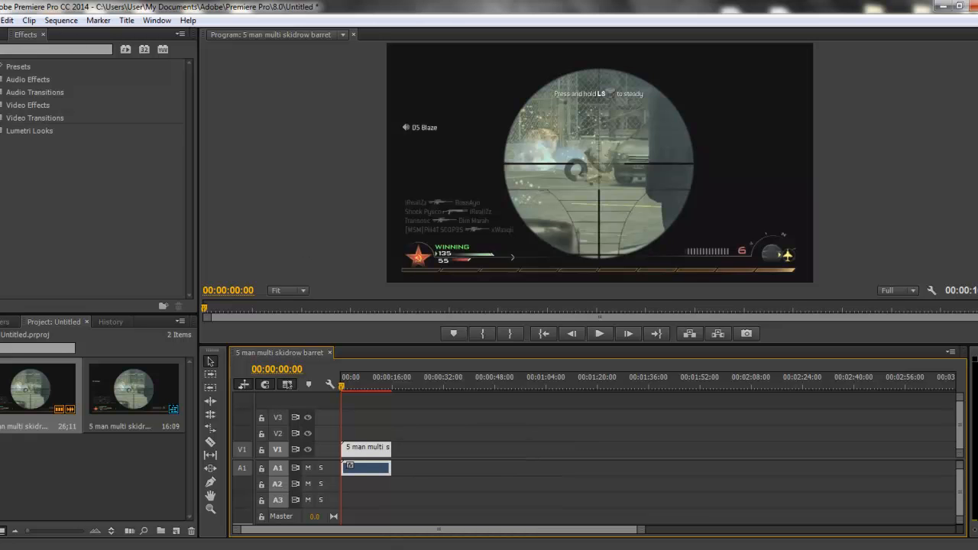
# Step: Review the media export settings for the sequence and close them without exporting
pyautogui.click(0, 21)
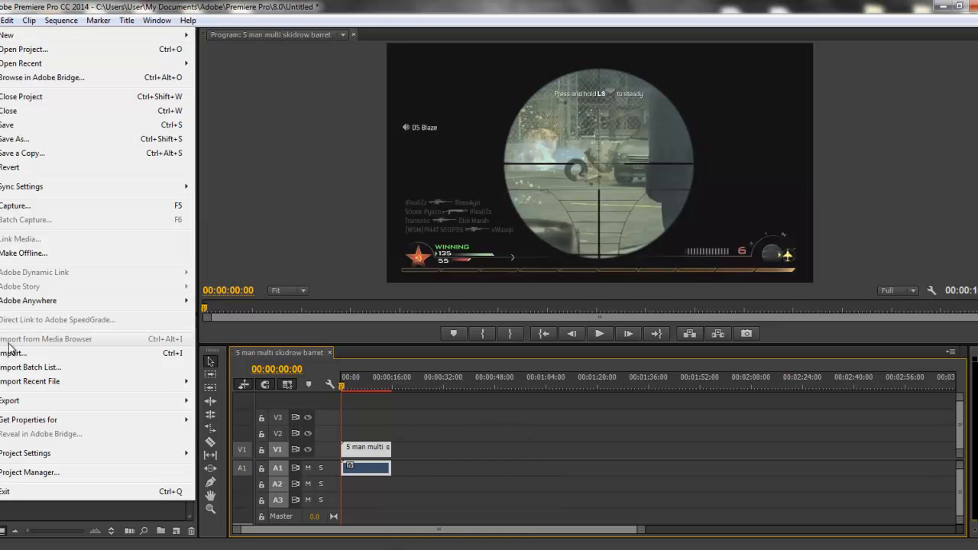
pyautogui.moveTo(16, 401)
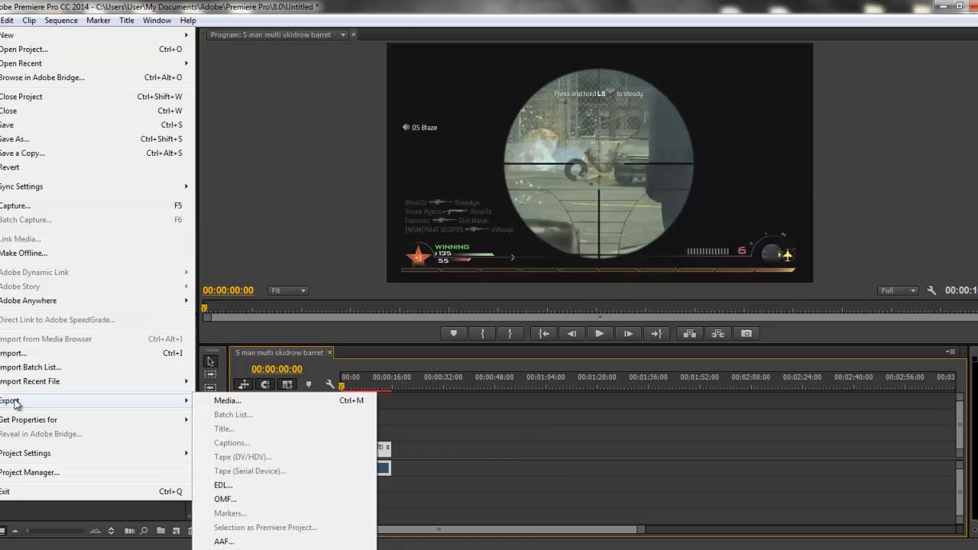
pyautogui.click(228, 405)
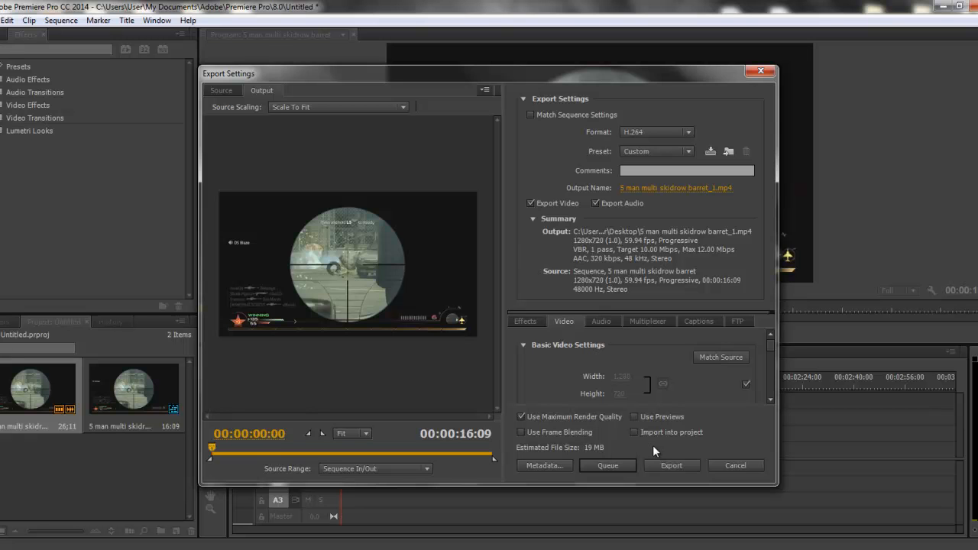
pyautogui.click(728, 466)
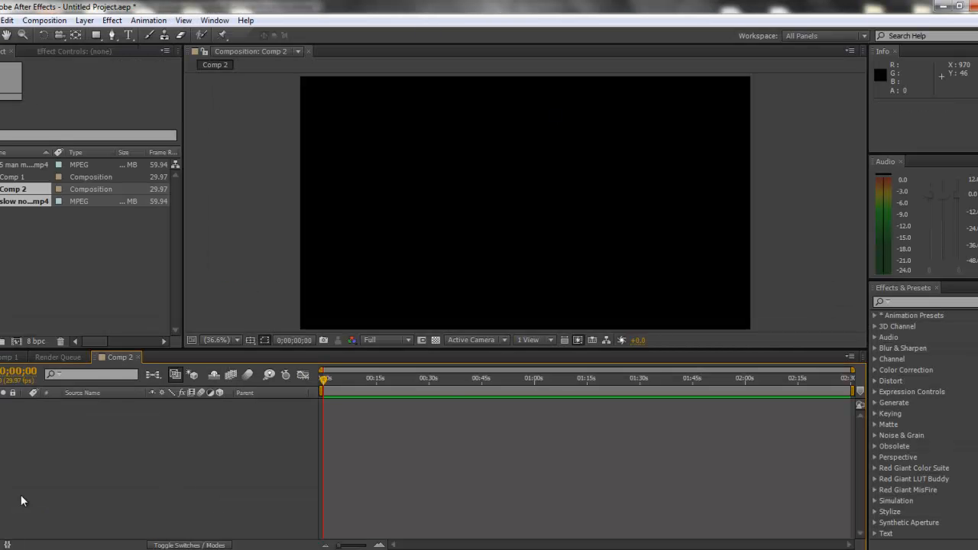
# Step: In After Effects, add slow notion clip.mp4 from the project to the start of Comp 2's timeline
pyautogui.click(132, 302)
pyautogui.click(20, 357)
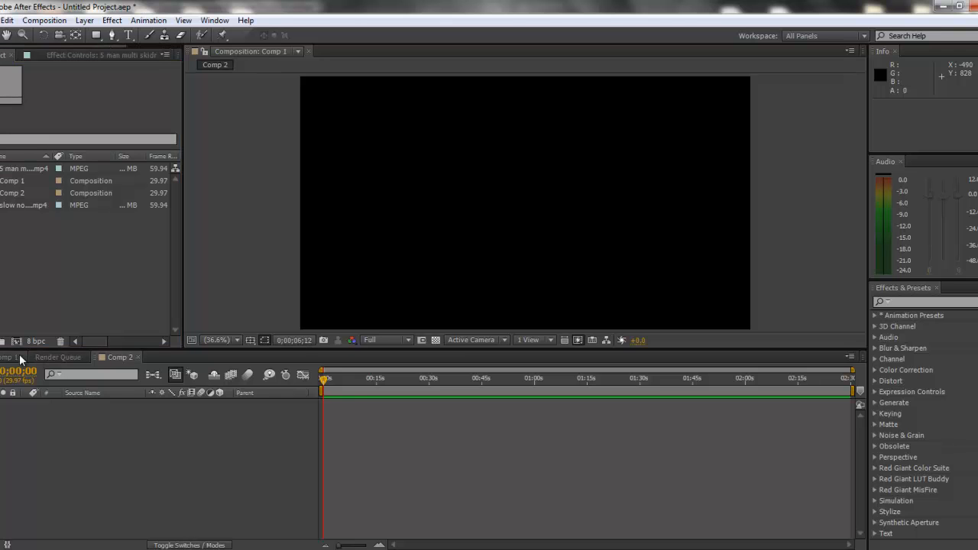
pyautogui.click(115, 357)
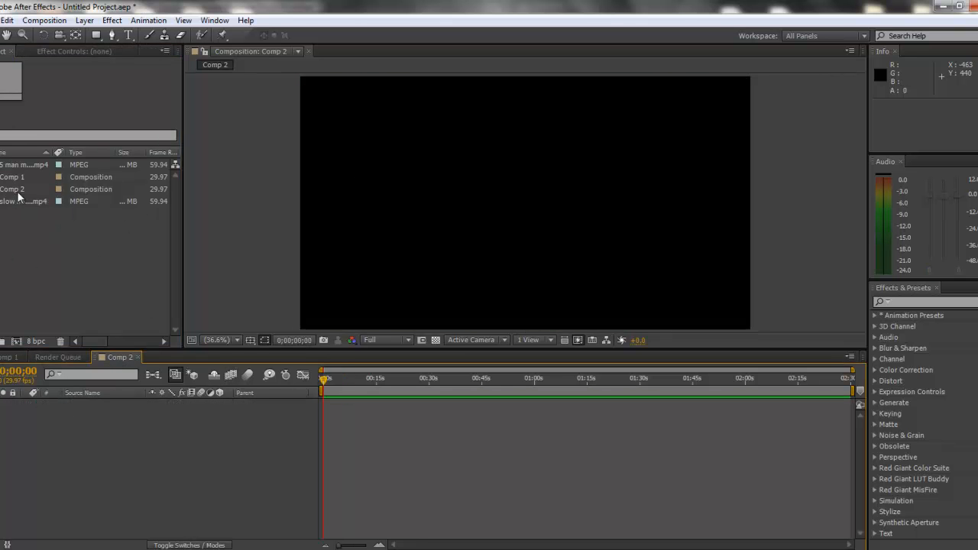
pyautogui.moveTo(19, 201); pyautogui.dragTo(330, 405)
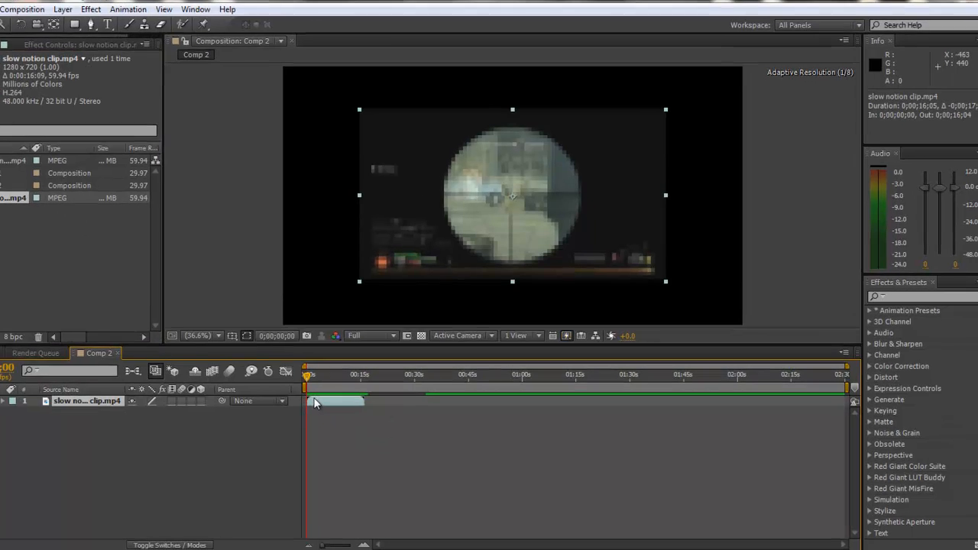
# Step: Scale the slow notion clip layer up to about 150% so it fills the composition frame
pyautogui.moveTo(356, 280); pyautogui.dragTo(332, 296)
pyautogui.moveTo(234, 234); pyautogui.dragTo(141, 286)
pyautogui.hotkey('ctrl', 'z')
# Step: Scrub through the scaled clip in Comp 2 to inspect its footage from start to end
pyautogui.moveTo(190, 356); pyautogui.dragTo(200, 352)
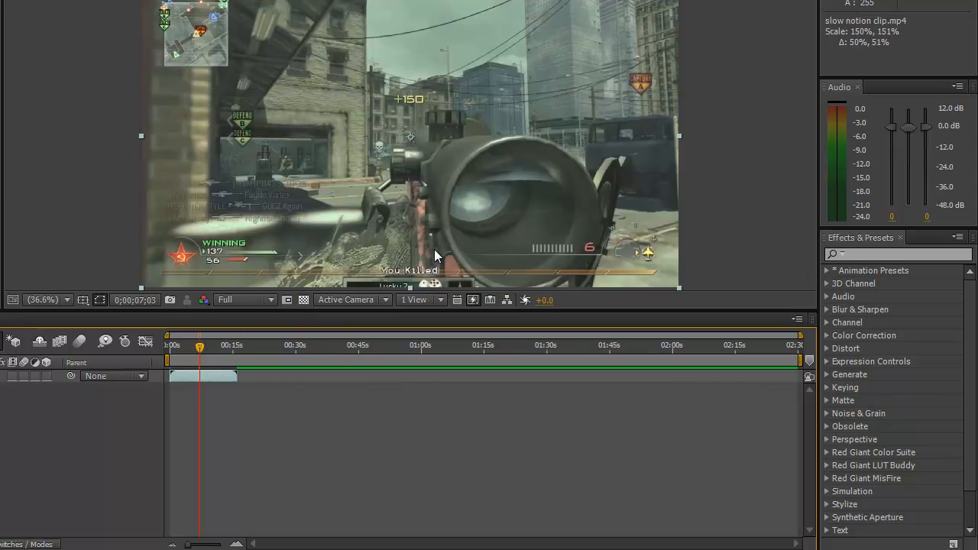
pyautogui.moveTo(201, 350); pyautogui.dragTo(172, 350)
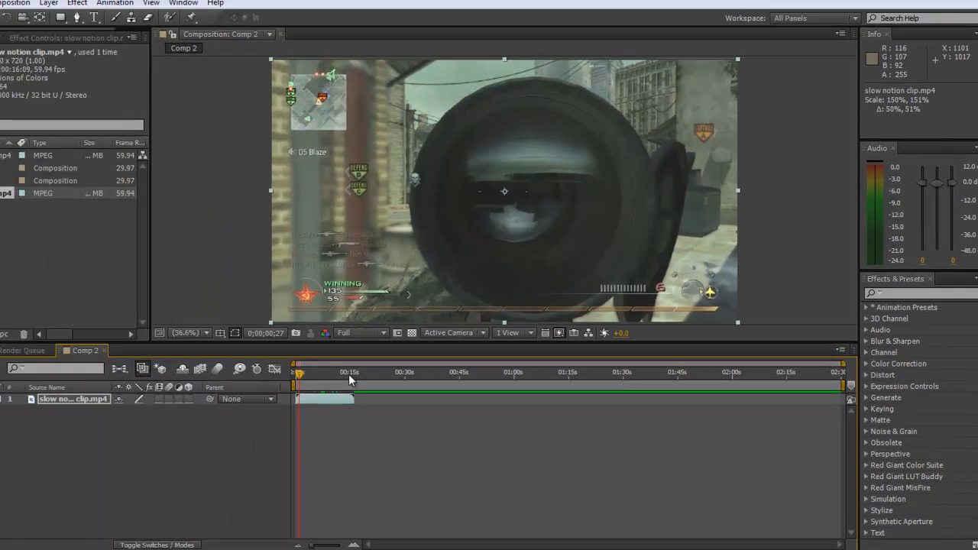
pyautogui.click(348, 374)
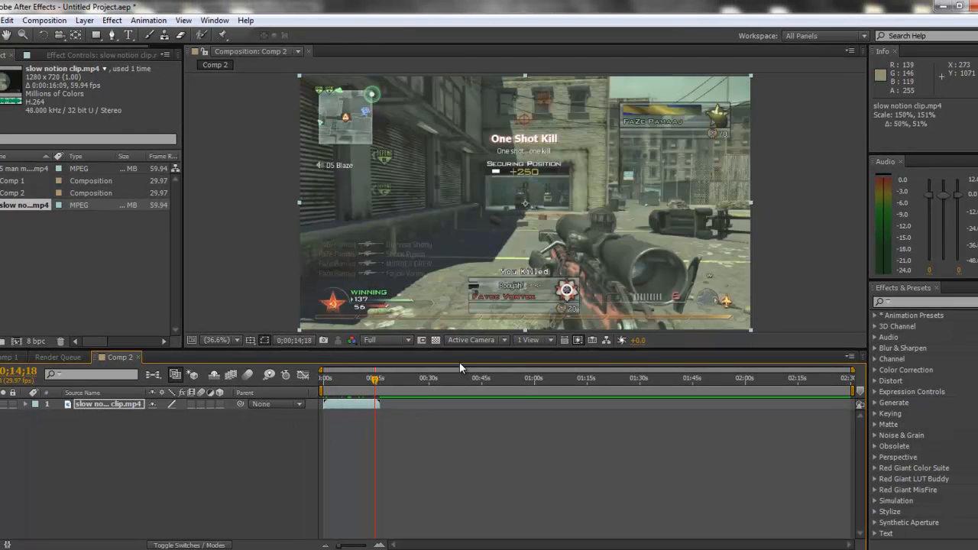
pyautogui.moveTo(375, 380); pyautogui.dragTo(312, 379)
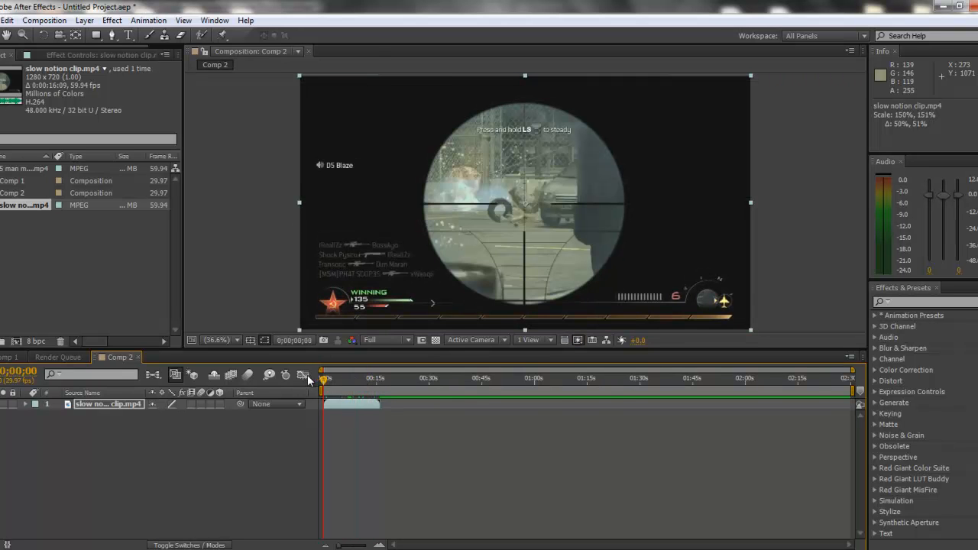
pyautogui.click(326, 381)
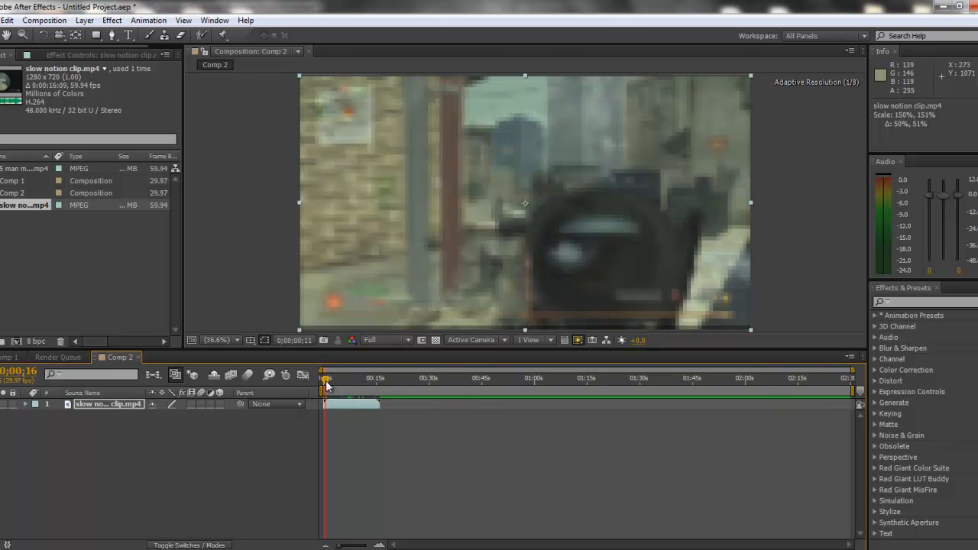
# Step: Enable frame blending for Comp 2 and time-stretch the slow notion clip layer with a stretch factor of 200
pyautogui.click(230, 375)
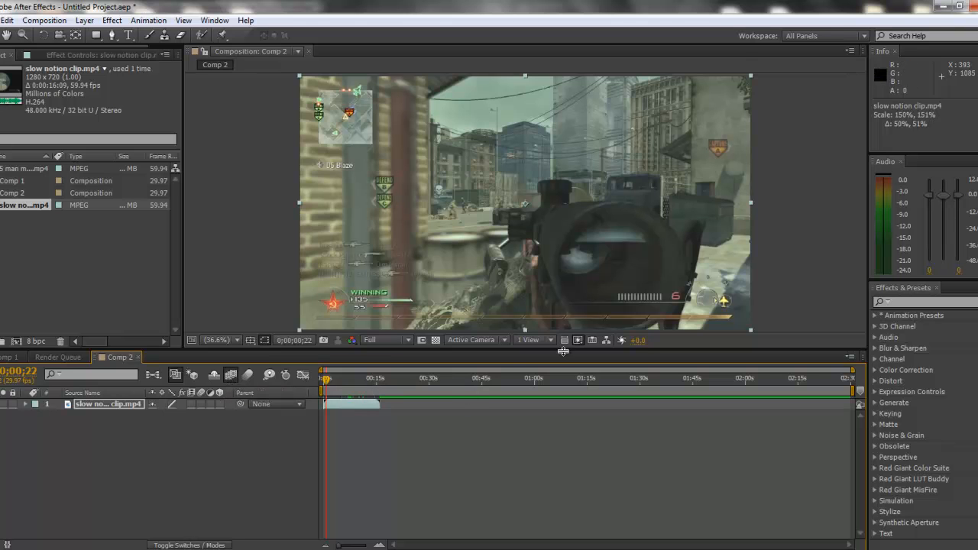
pyautogui.click(172, 403)
pyautogui.rightClick(364, 404)
pyautogui.moveTo(447, 155)
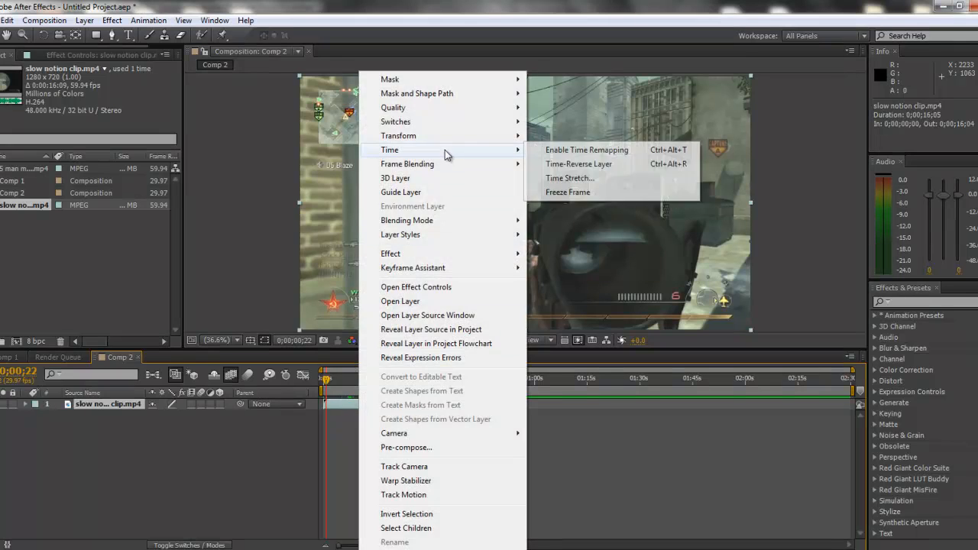
pyautogui.click(566, 178)
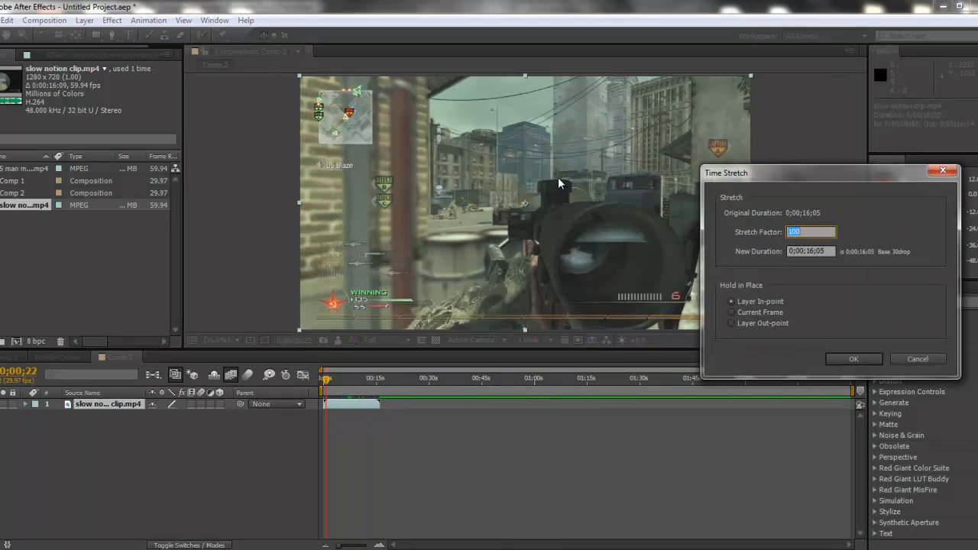
pyautogui.write('200')
pyautogui.press('Return')
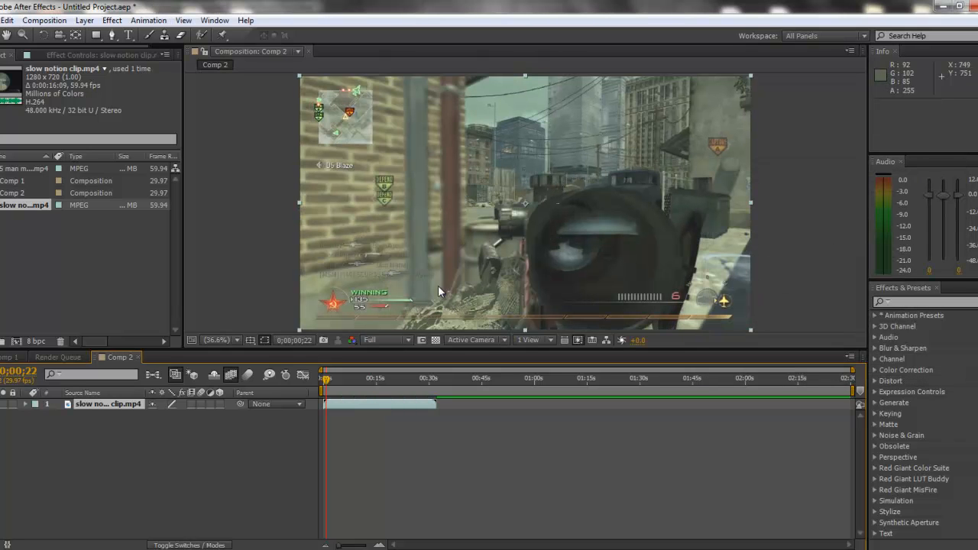
# Step: Enable time remapping on the stretched slow notion clip layer
pyautogui.moveTo(327, 381)
pyautogui.mouseDown()
pyautogui.moveTo(343, 380)
pyautogui.moveTo(325, 379)
pyautogui.mouseUp()
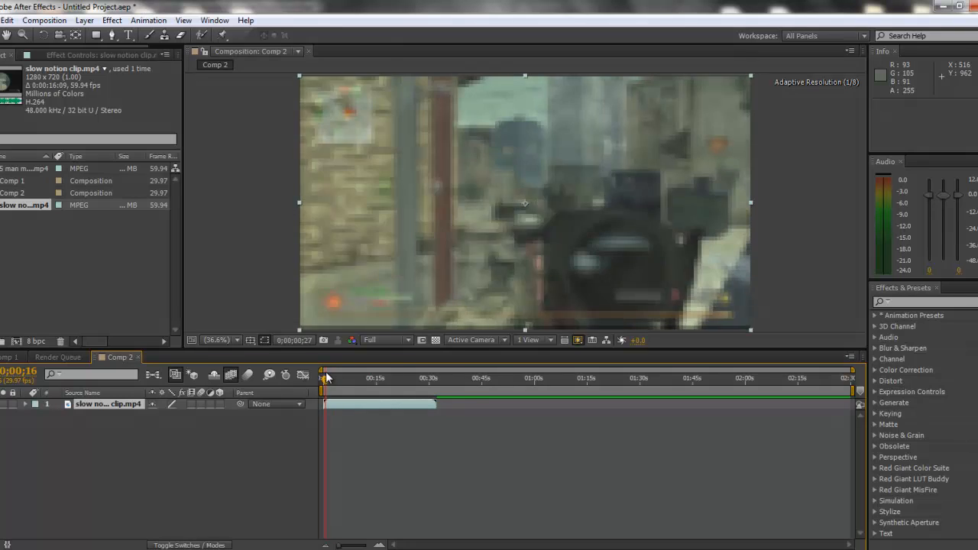
pyautogui.moveTo(438, 403)
pyautogui.mouseDown()
pyautogui.moveTo(465, 402)
pyautogui.moveTo(430, 403)
pyautogui.mouseUp()
pyautogui.rightClick(430, 403)
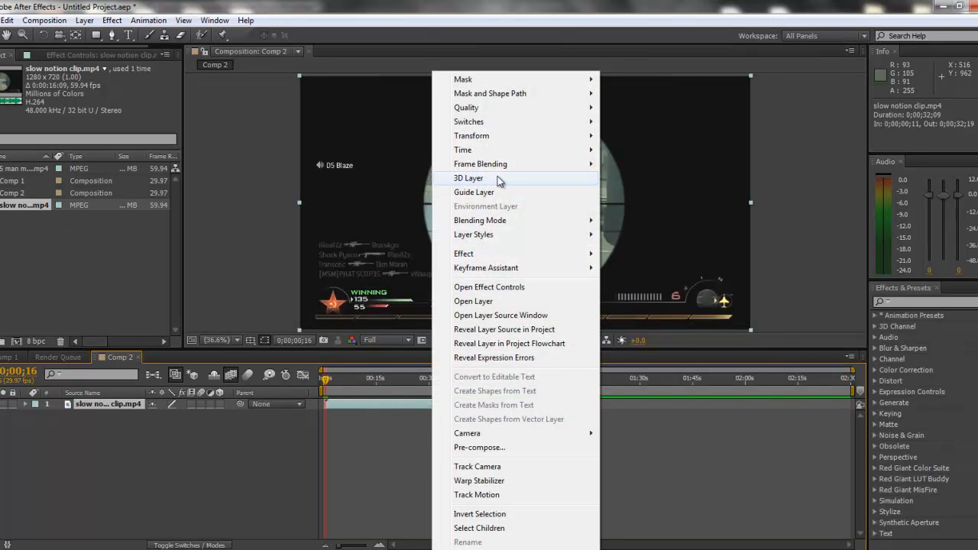
pyautogui.moveTo(518, 166)
pyautogui.moveTo(546, 151)
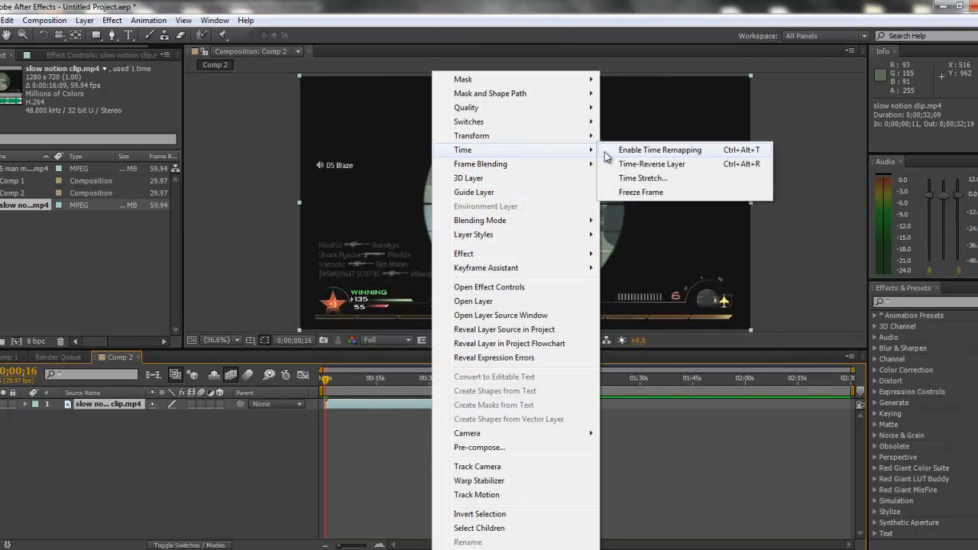
pyautogui.click(633, 150)
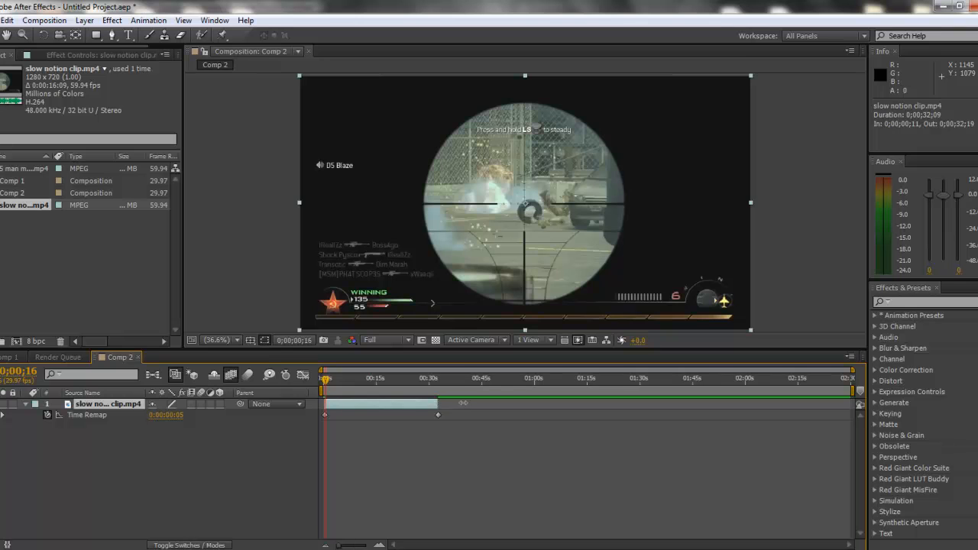
# Step: Extend the layer's out-point and its last Time Remap keyframe to about 0;00;37;16
pyautogui.moveTo(438, 416); pyautogui.dragTo(325, 382)
pyautogui.click(450, 379)
pyautogui.click(343, 380)
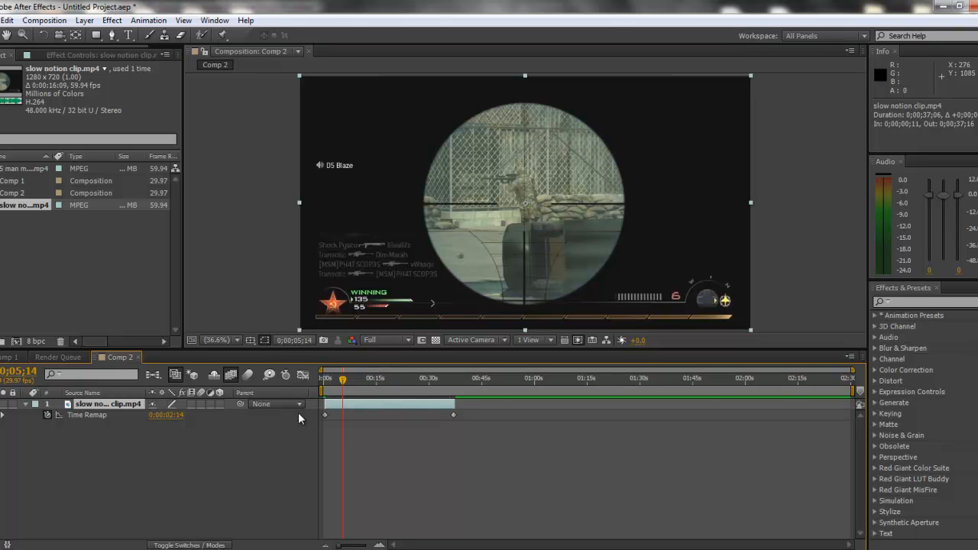
pyautogui.moveTo(456, 401); pyautogui.dragTo(390, 380)
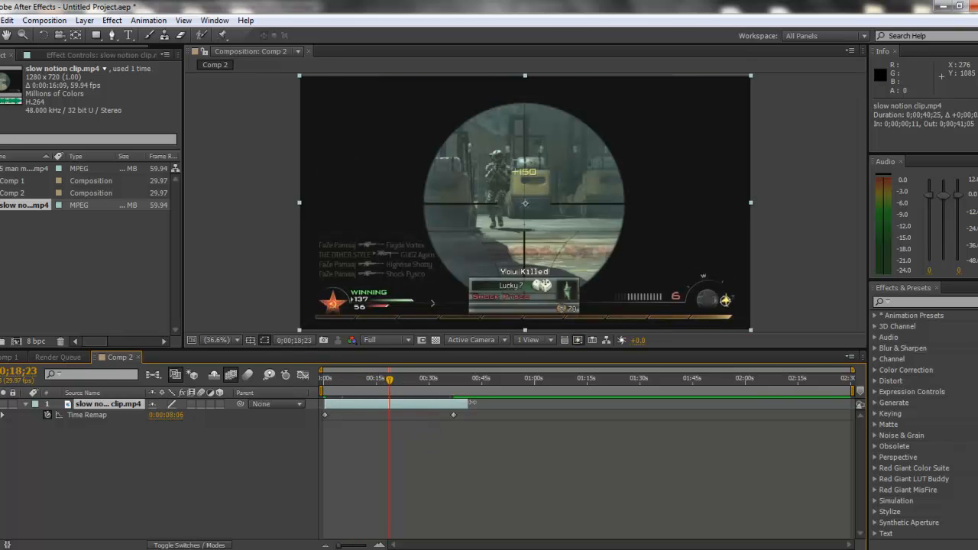
pyautogui.moveTo(466, 403)
pyautogui.mouseDown()
pyautogui.moveTo(384, 404)
pyautogui.moveTo(456, 404)
pyautogui.mouseUp()
# Step: Preview the stretched clip in Comp 2 from about 0;00;02;06 and set the preview resolution to Half
pyautogui.moveTo(390, 379); pyautogui.dragTo(331, 379)
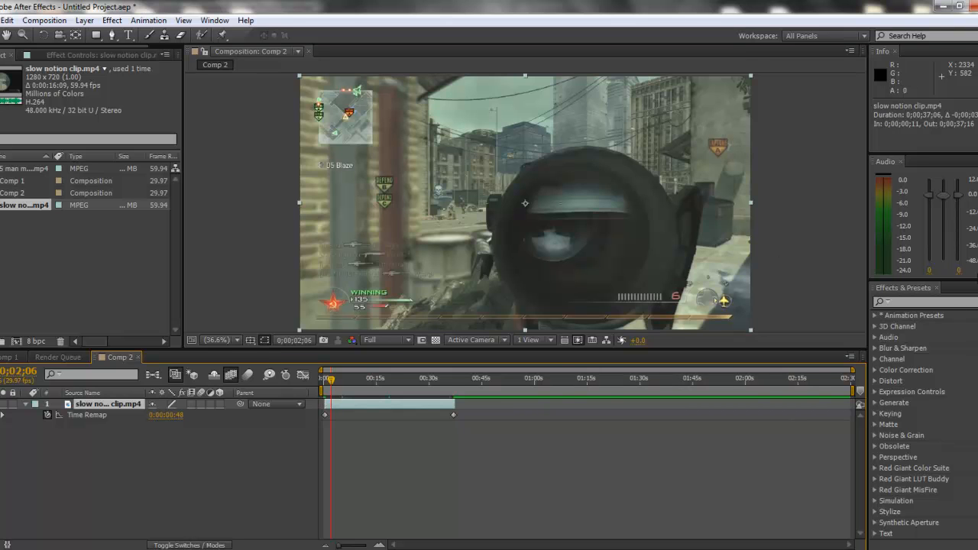
pyautogui.press('space')
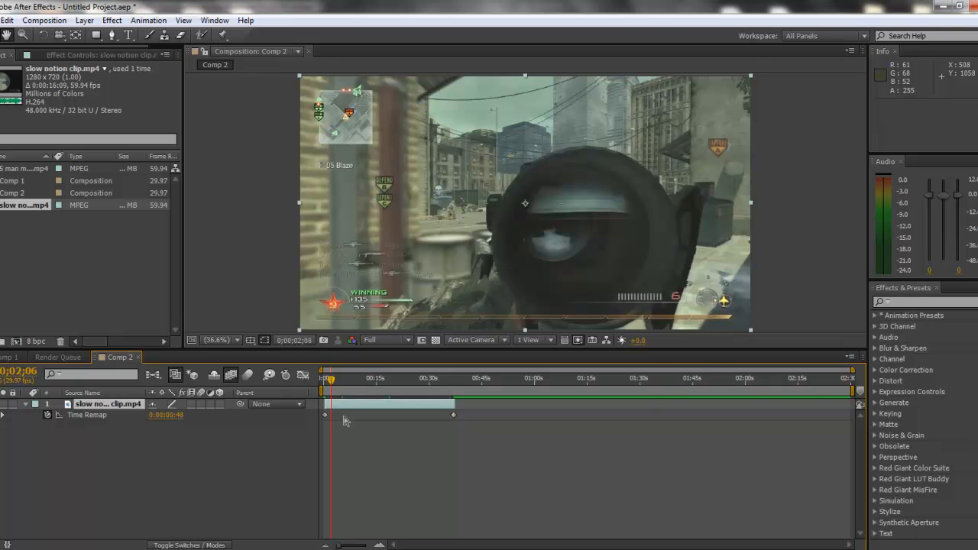
pyautogui.click(386, 340)
pyautogui.click(386, 385)
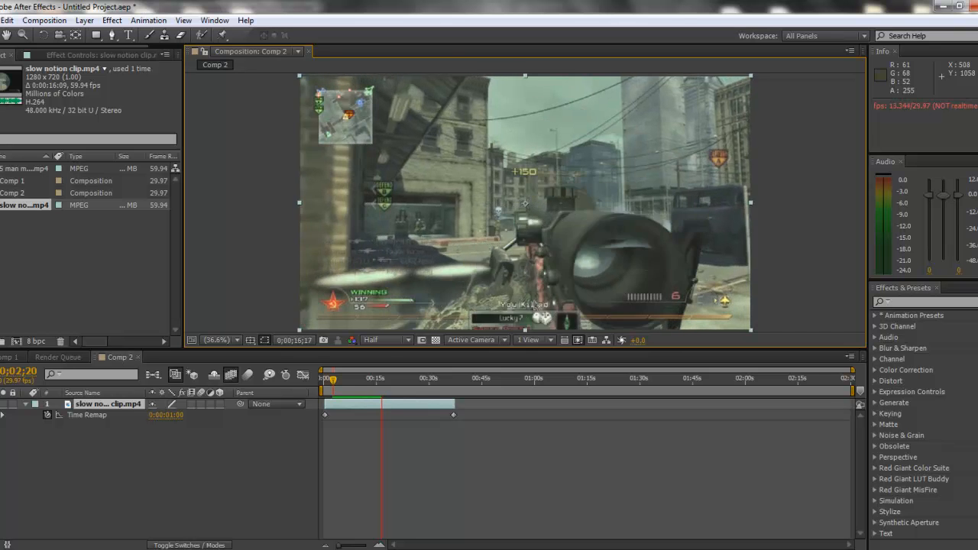
# Step: Time-stretch the slow notion clip layer in Comp 2 with a stretch factor of 120
pyautogui.rightClick(436, 406)
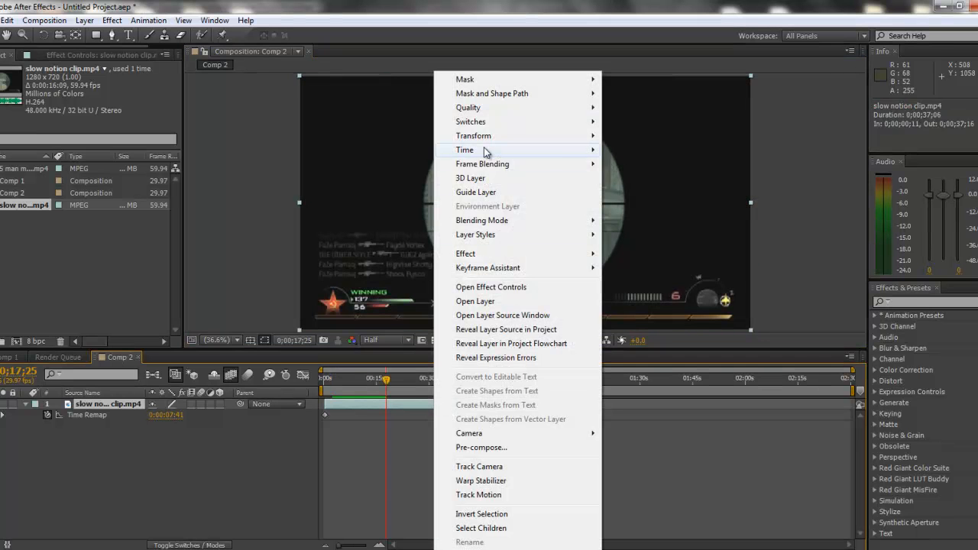
pyautogui.moveTo(484, 147)
pyautogui.click(632, 177)
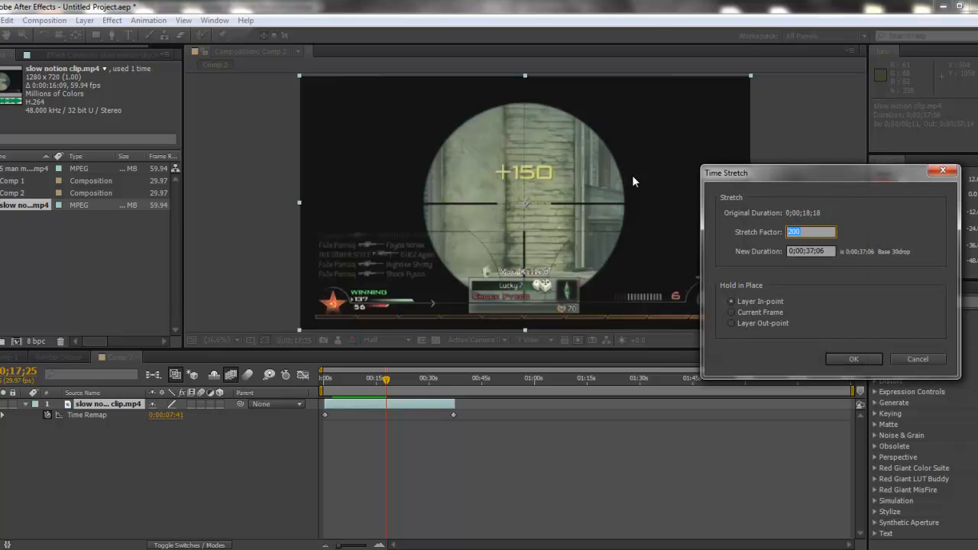
pyautogui.write('120')
pyautogui.press('Return')
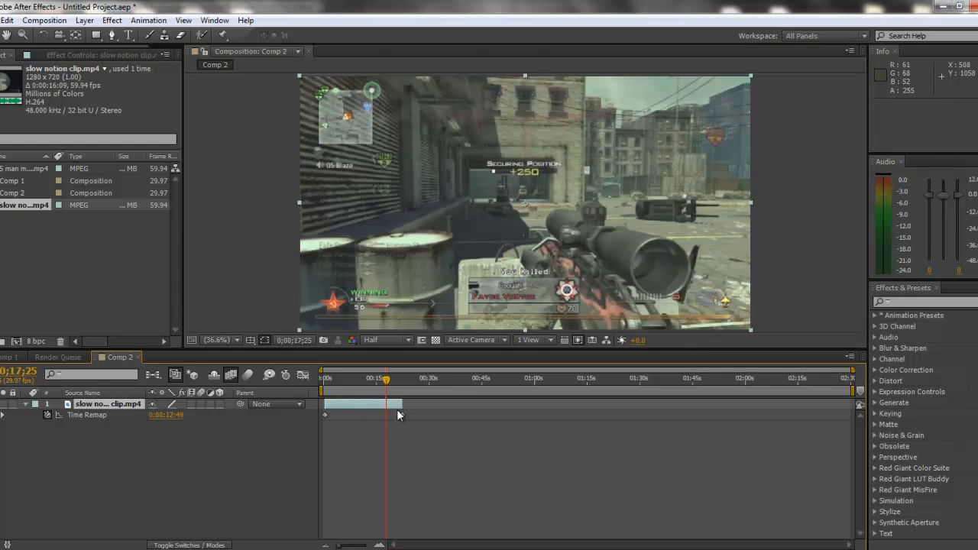
# Step: Preview the re-stretched clip in Comp 2 from about 0;00;00;16
pyautogui.moveTo(387, 381); pyautogui.dragTo(324, 380)
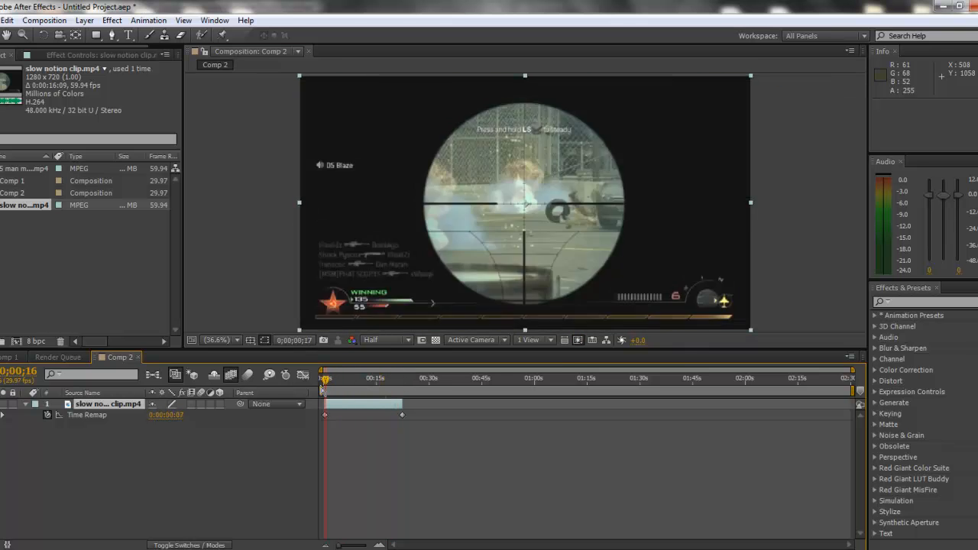
pyautogui.press('space')
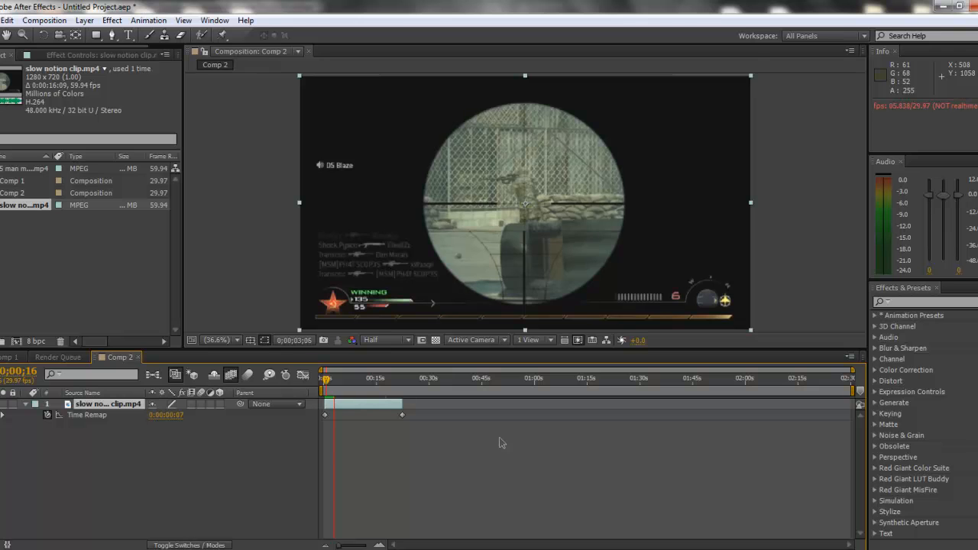
pyautogui.click(580, 549)
pyautogui.click(581, 548)
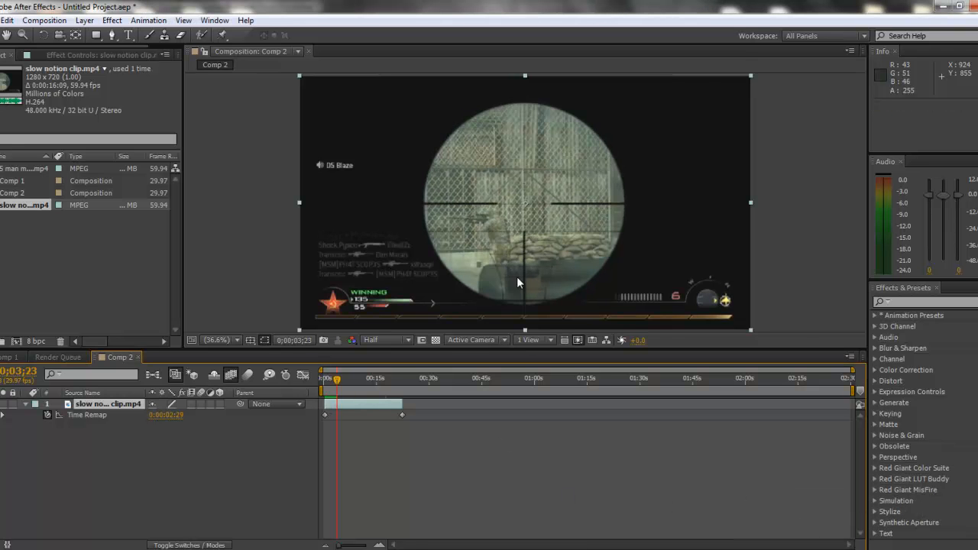
# Step: Open Comp 1 and scrub through the beginning of its clip to inspect the footage
pyautogui.click(21, 357)
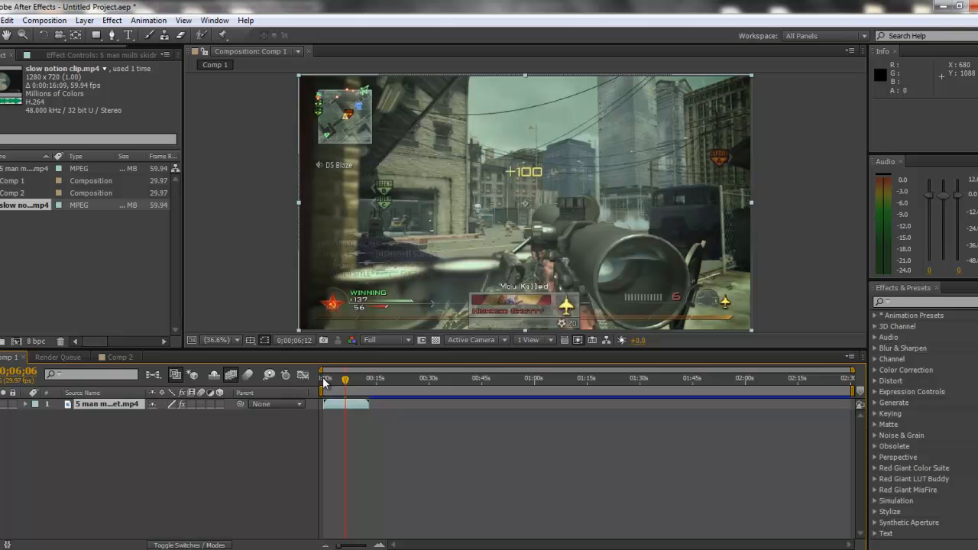
pyautogui.click(634, 548)
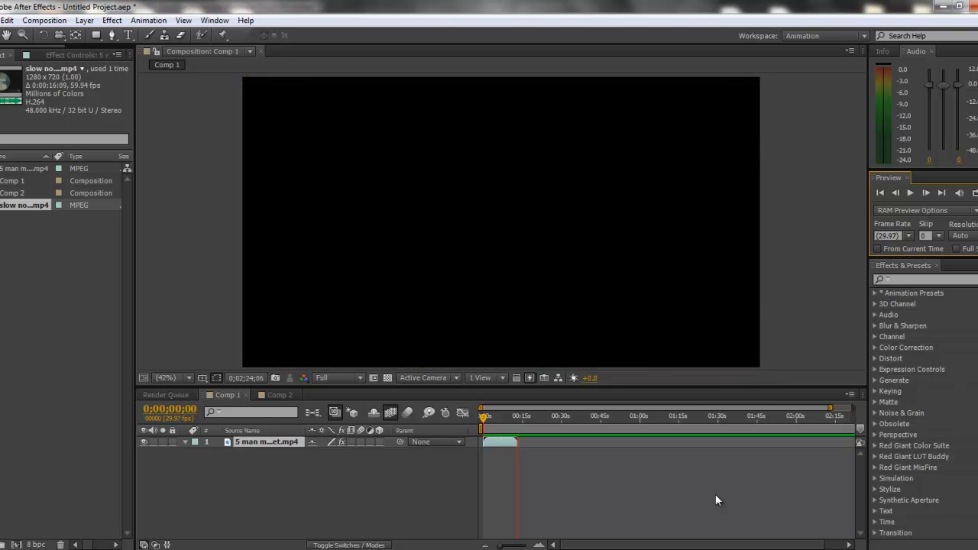
pyautogui.click(493, 426)
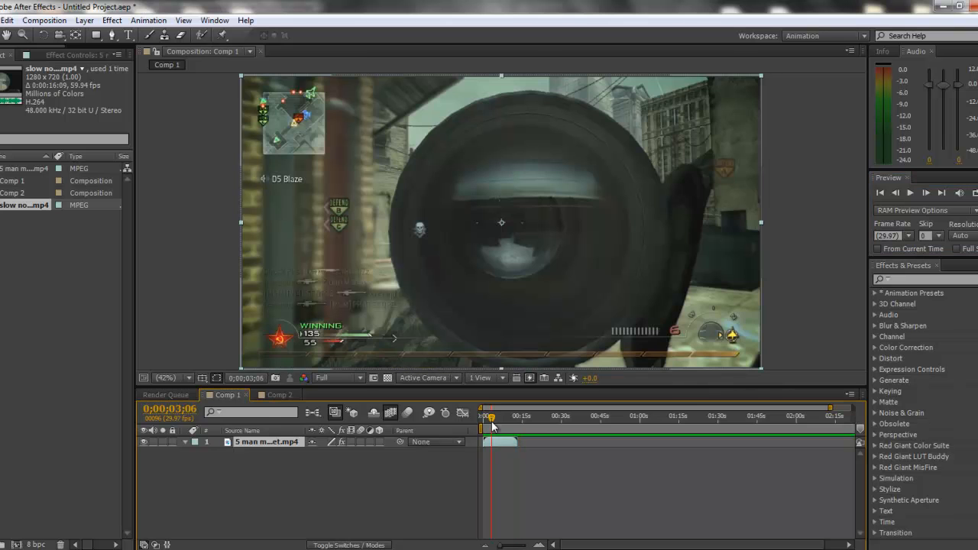
pyautogui.moveTo(493, 425); pyautogui.dragTo(484, 428)
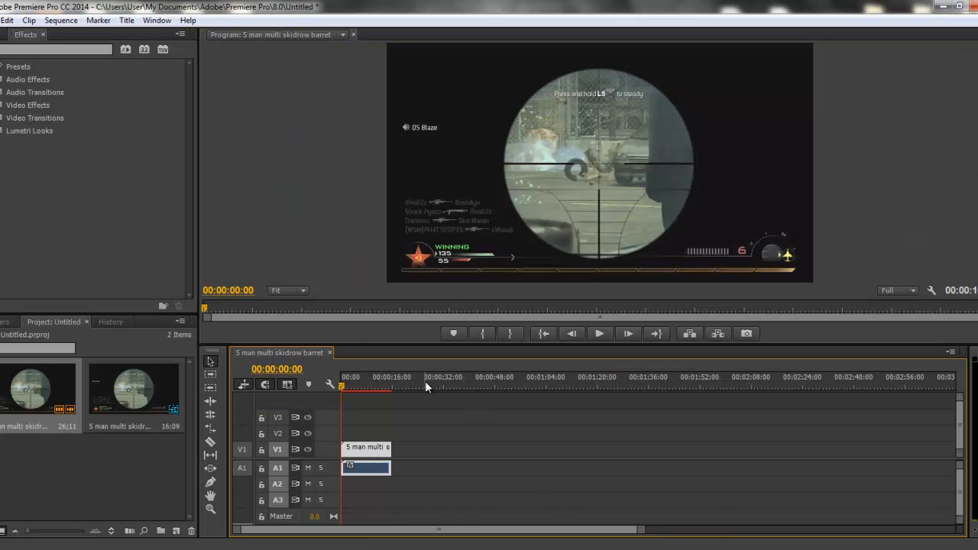
# Step: Switch to Premiere Pro, scrub the opening seconds of the 5 man multi skidrow barret sequence and play it
pyautogui.moveTo(343, 390)
pyautogui.mouseDown()
pyautogui.moveTo(372, 389)
pyautogui.moveTo(358, 388)
pyautogui.mouseUp()
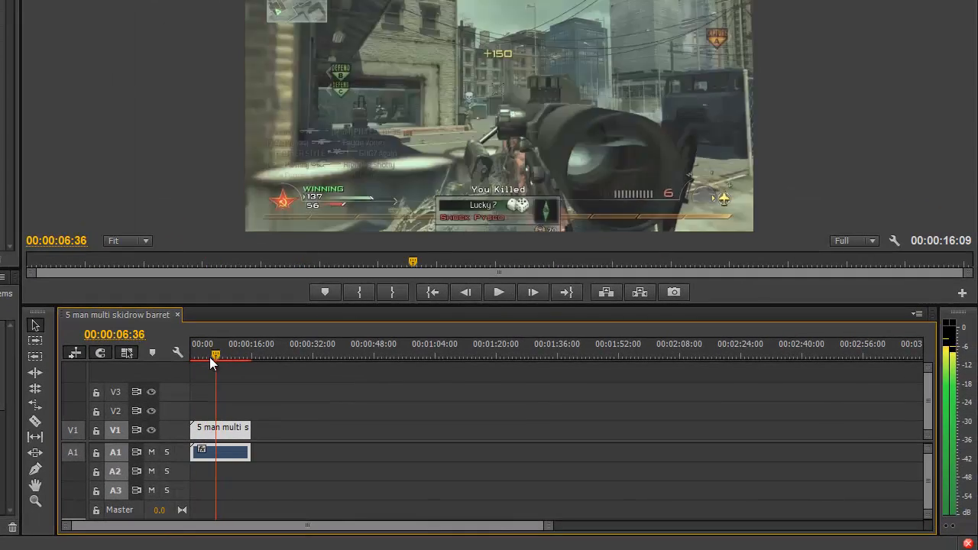
pyautogui.moveTo(209, 357); pyautogui.dragTo(205, 357)
pyautogui.click(499, 292)
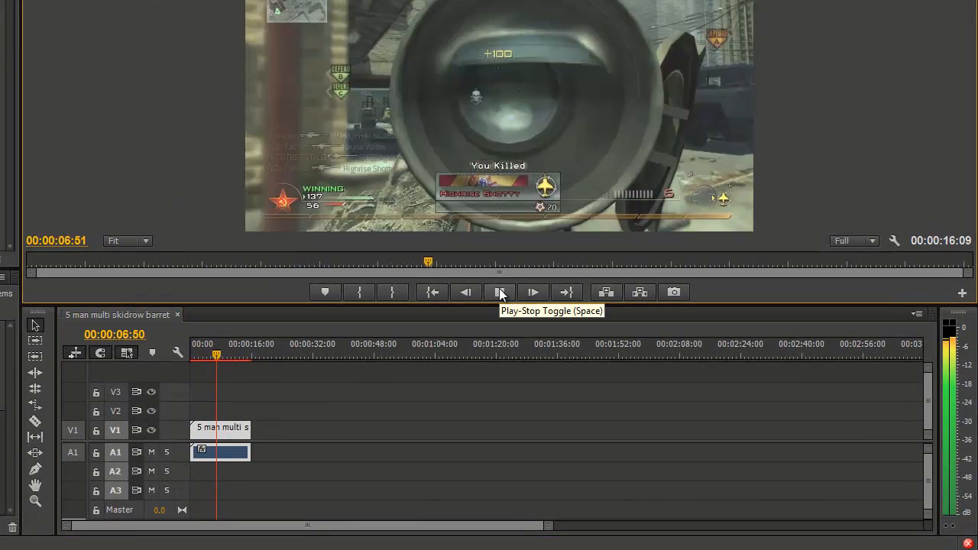
pyautogui.click(499, 291)
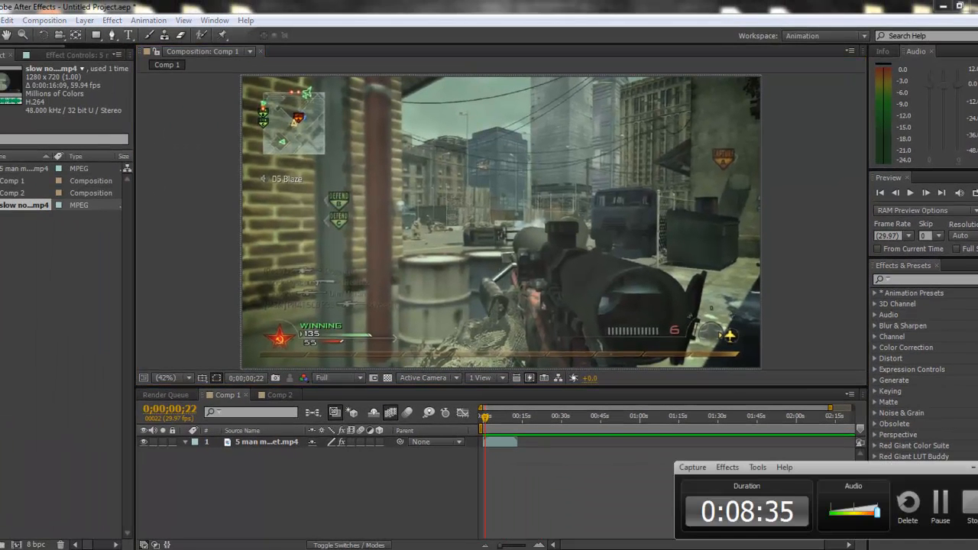
# Step: Return to Premiere Pro and replay the gameplay sequence from near its start to review the kills
pyautogui.moveTo(550, 548)
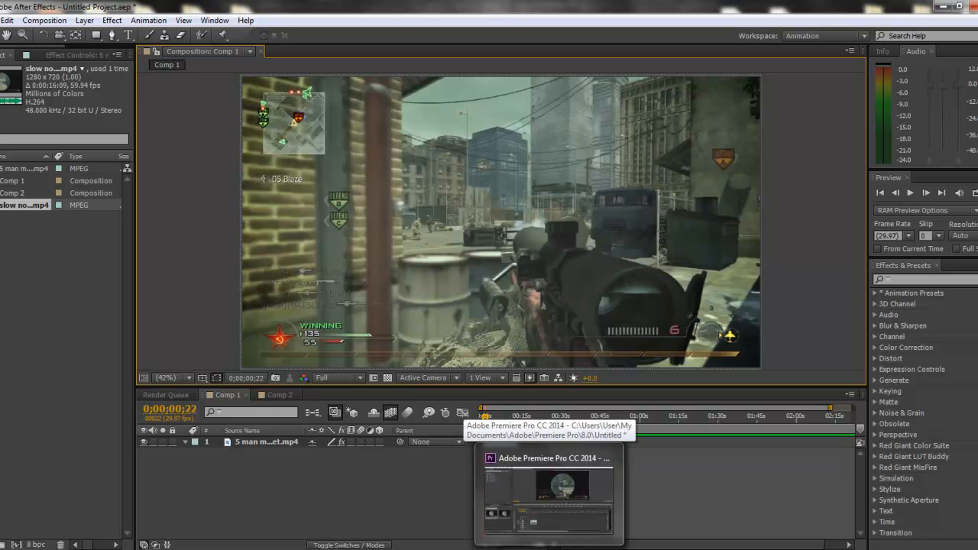
pyautogui.click(524, 484)
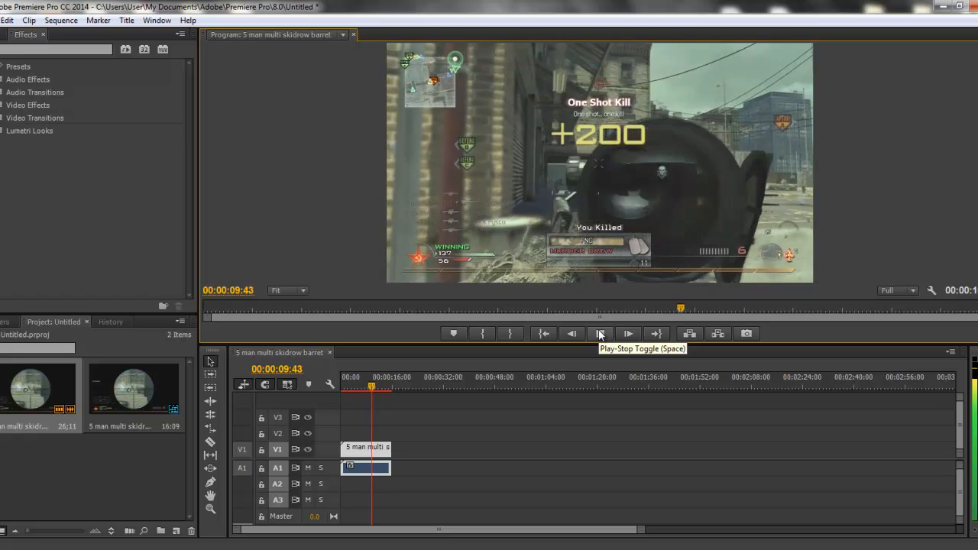
pyautogui.click(600, 334)
pyautogui.click(350, 388)
pyautogui.click(592, 337)
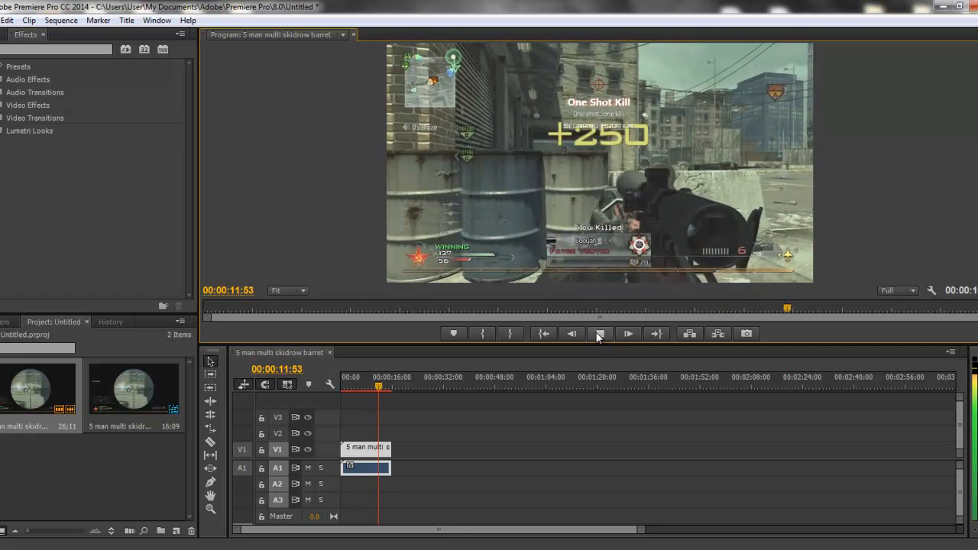
pyautogui.click(599, 333)
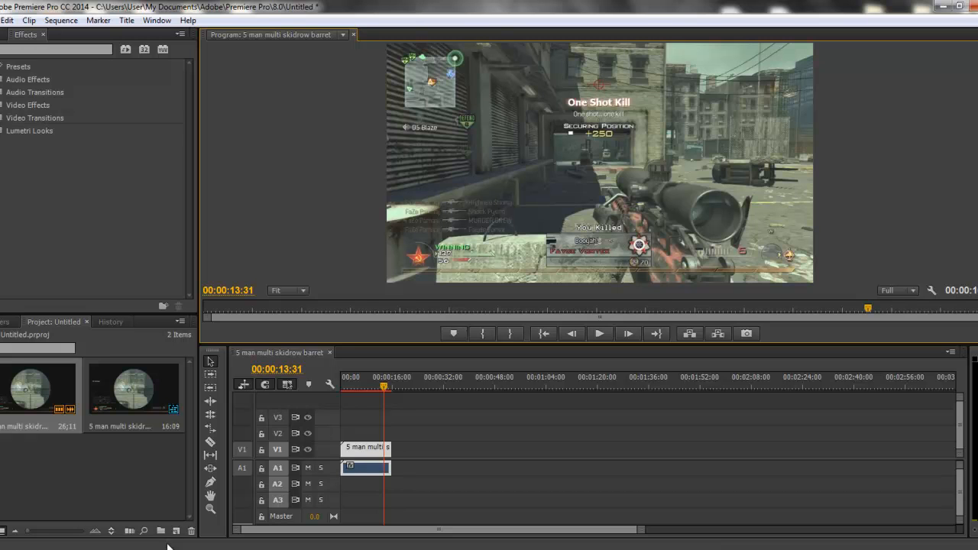
# Step: Switch to After Effects and scrub Comp 1 to the kill moment at about 0;00;03;28
pyautogui.moveTo(469, 549)
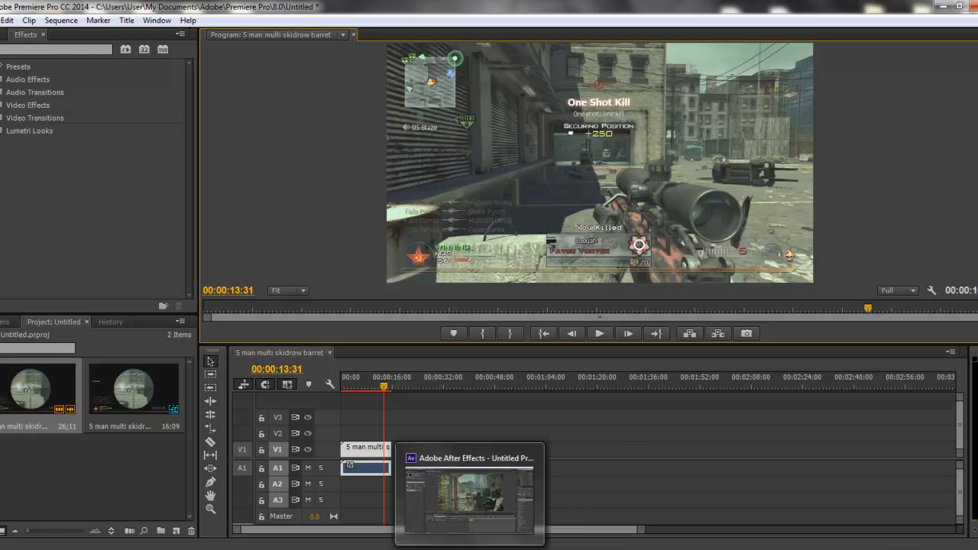
pyautogui.click(469, 496)
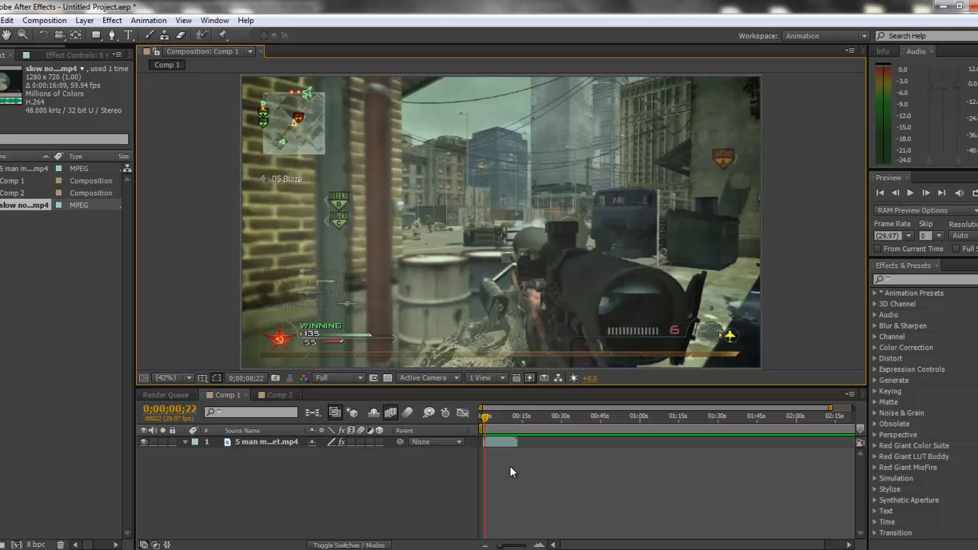
pyautogui.moveTo(485, 416); pyautogui.dragTo(494, 419)
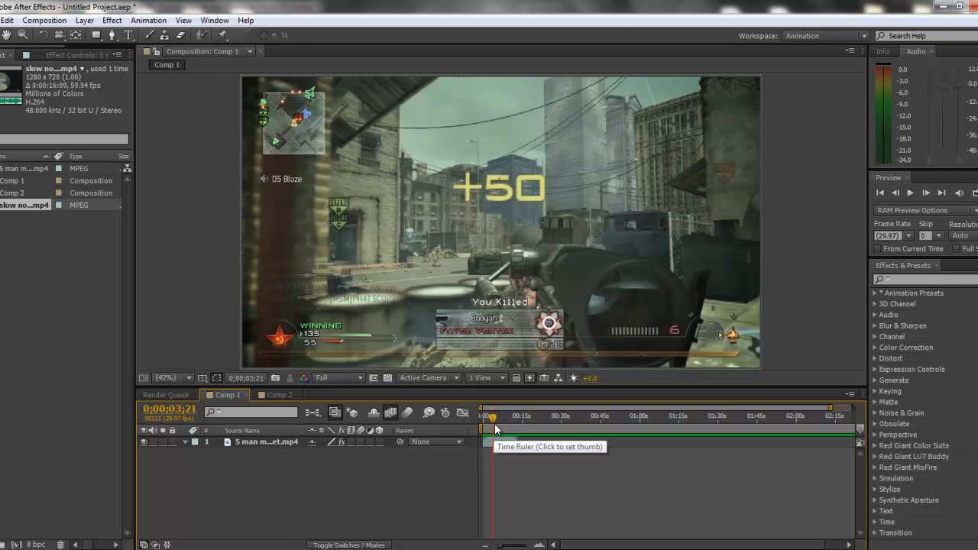
pyautogui.click(498, 442)
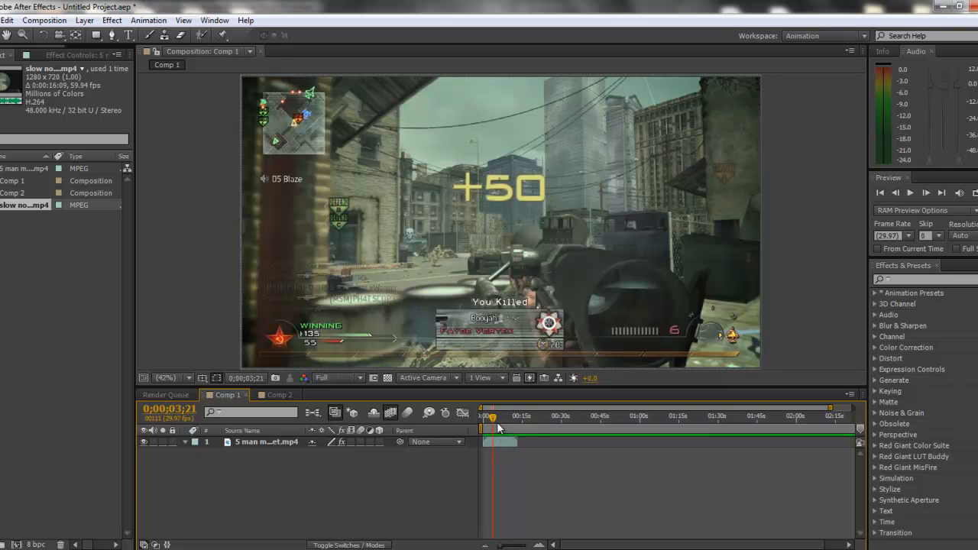
pyautogui.click(490, 417)
pyautogui.moveTo(491, 417); pyautogui.dragTo(492, 420)
# Step: Split the Comp 1 clip layer at 0;00;03;28 and shift the second part a few seconds forward in time
pyautogui.click(499, 441)
pyautogui.hotkey('ctrl', 'd')
pyautogui.moveTo(498, 440); pyautogui.dragTo(504, 441)
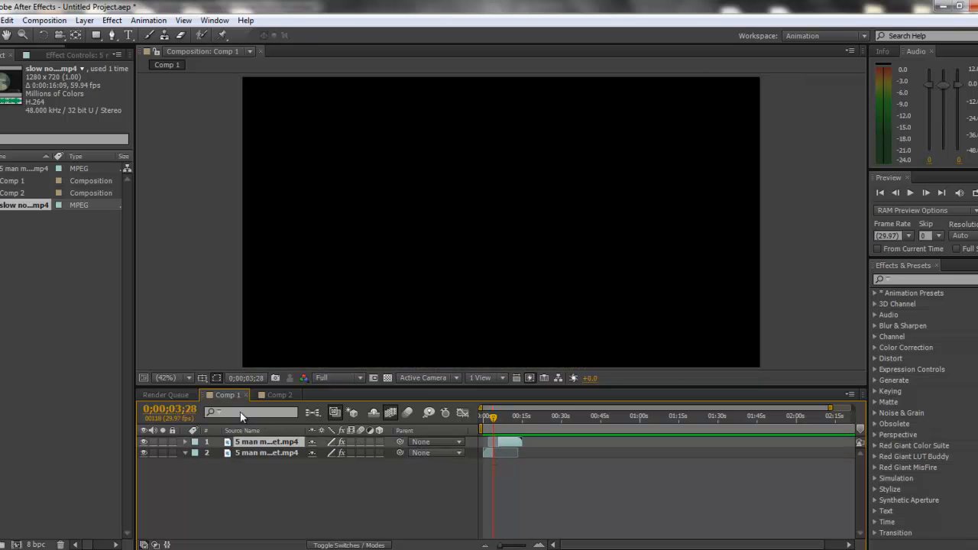
# Step: Undo the shift of the second part and the layer split in Comp 1
pyautogui.click(394, 413)
pyautogui.click(332, 442)
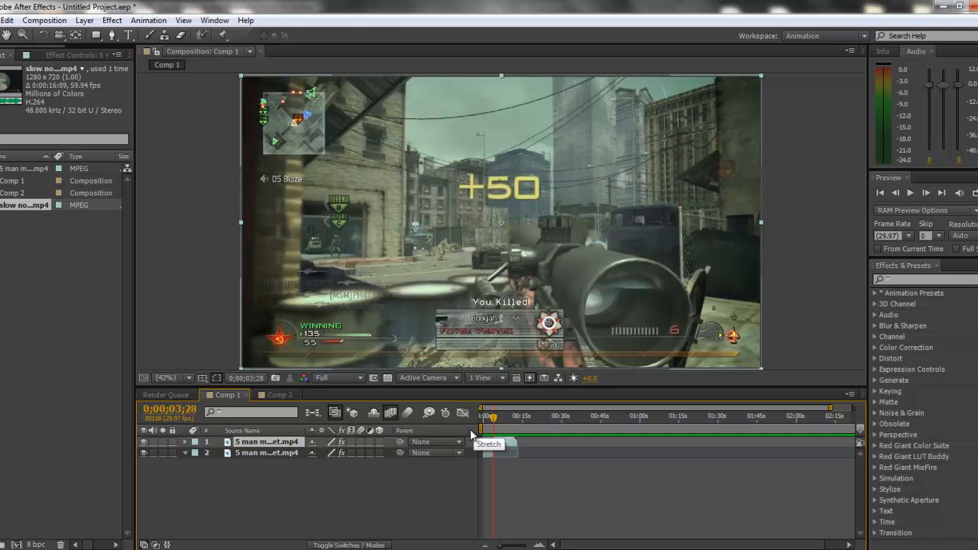
pyautogui.press('Delete')
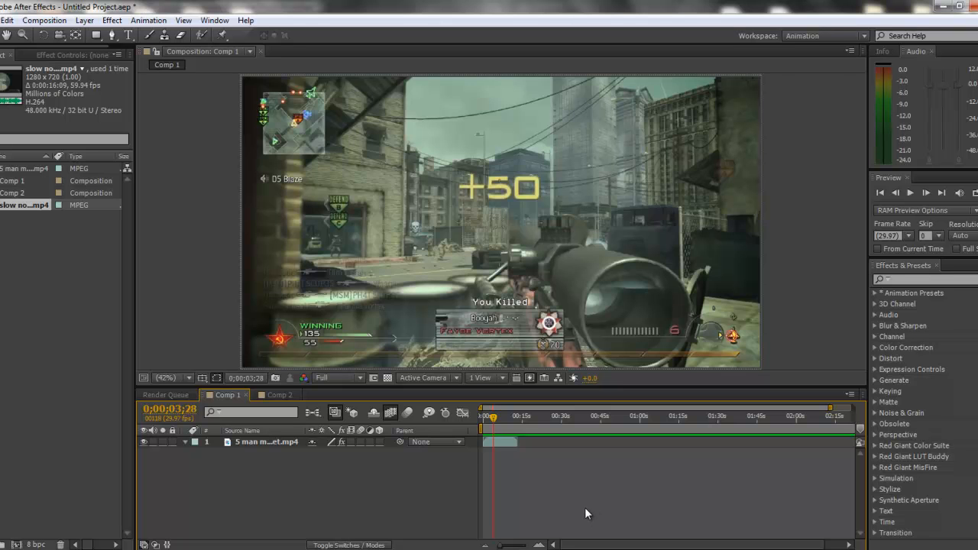
pyautogui.click(590, 548)
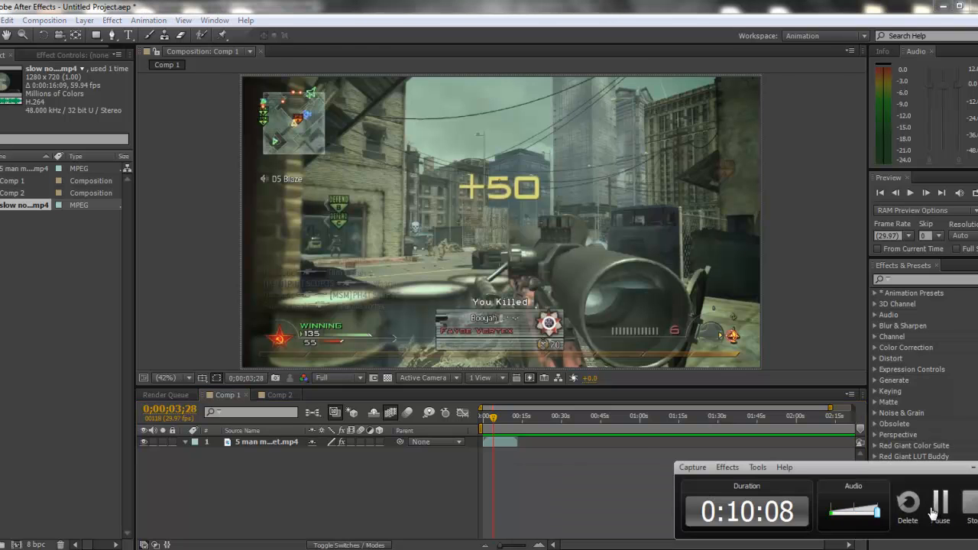